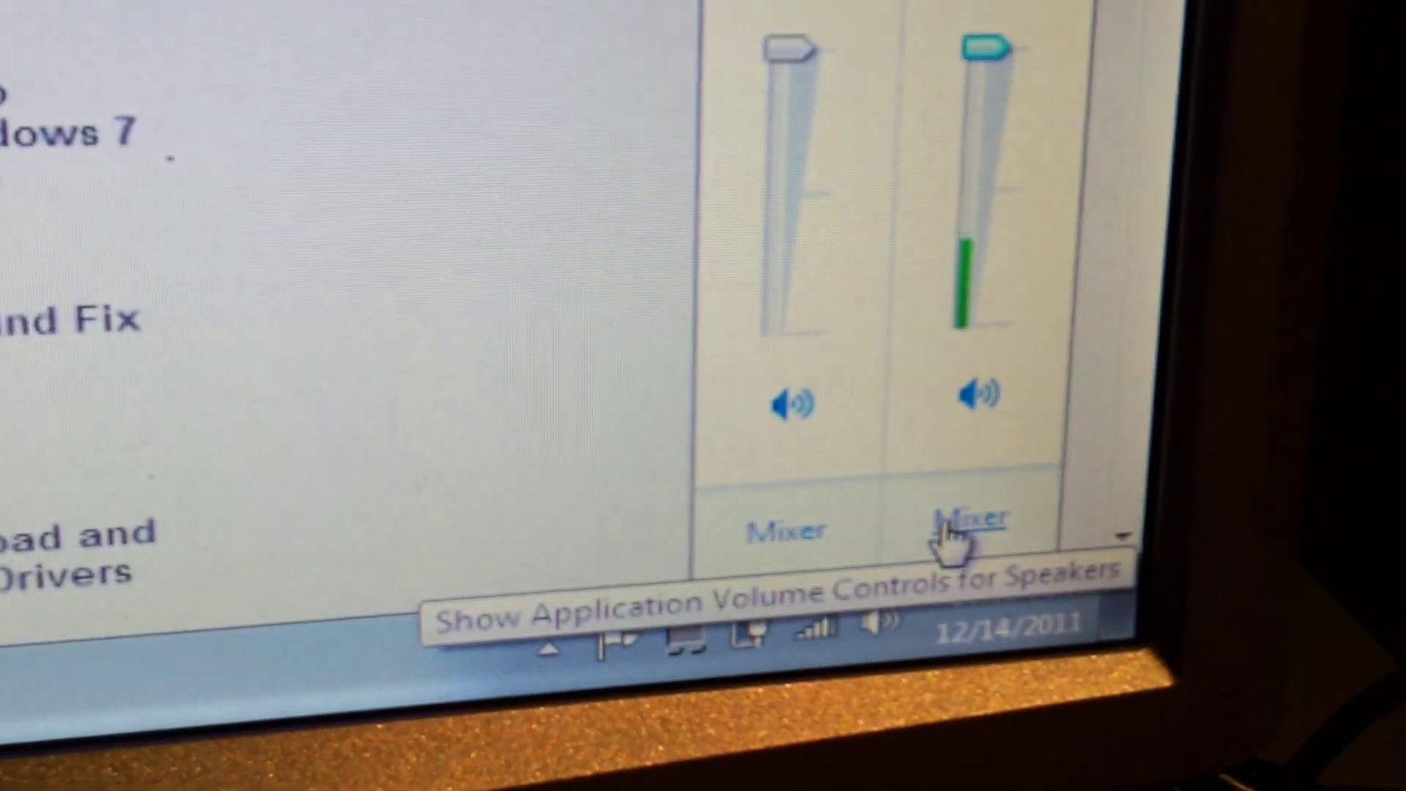
Open the Volume Mixer showing Speakers, System Sounds and Google Chrome levels.
click(1027, 611)
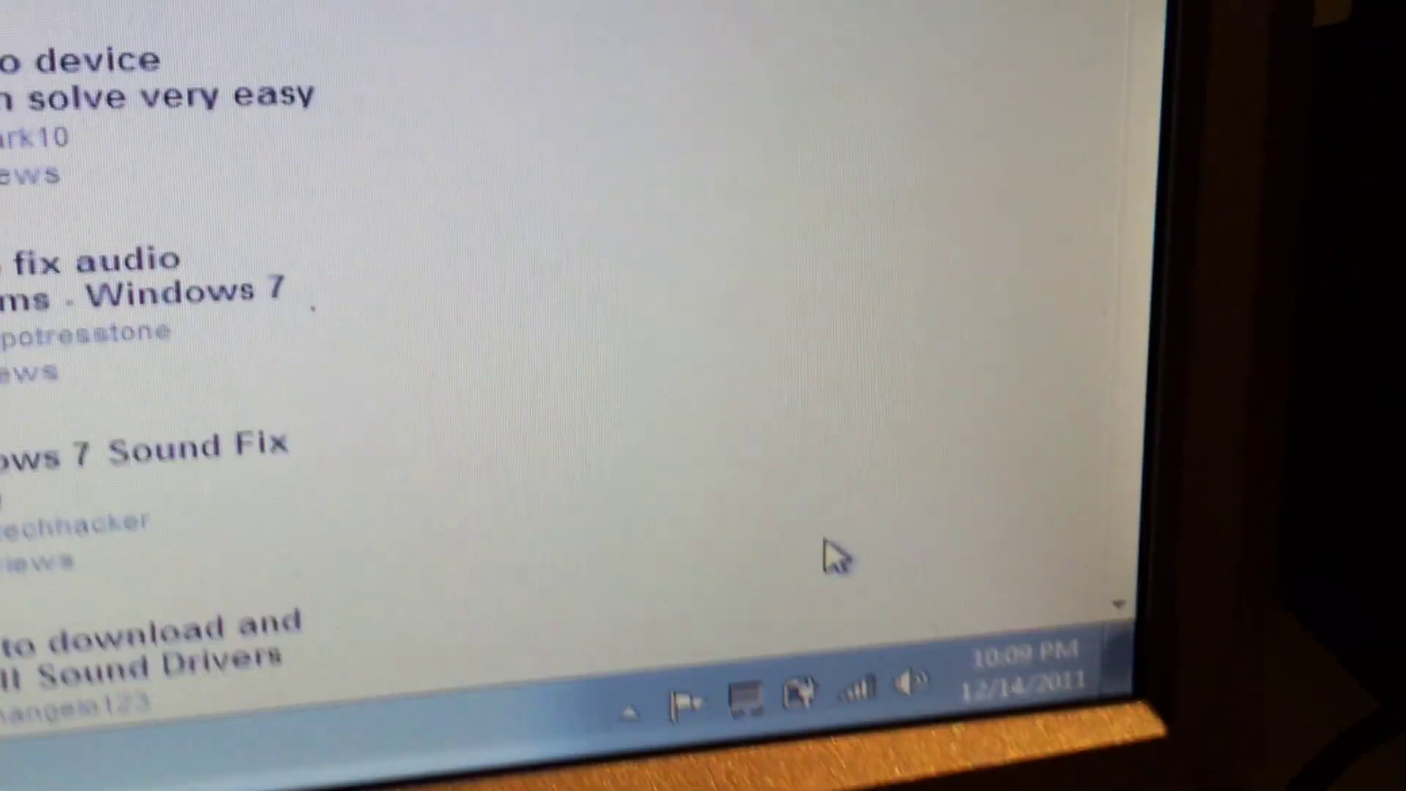